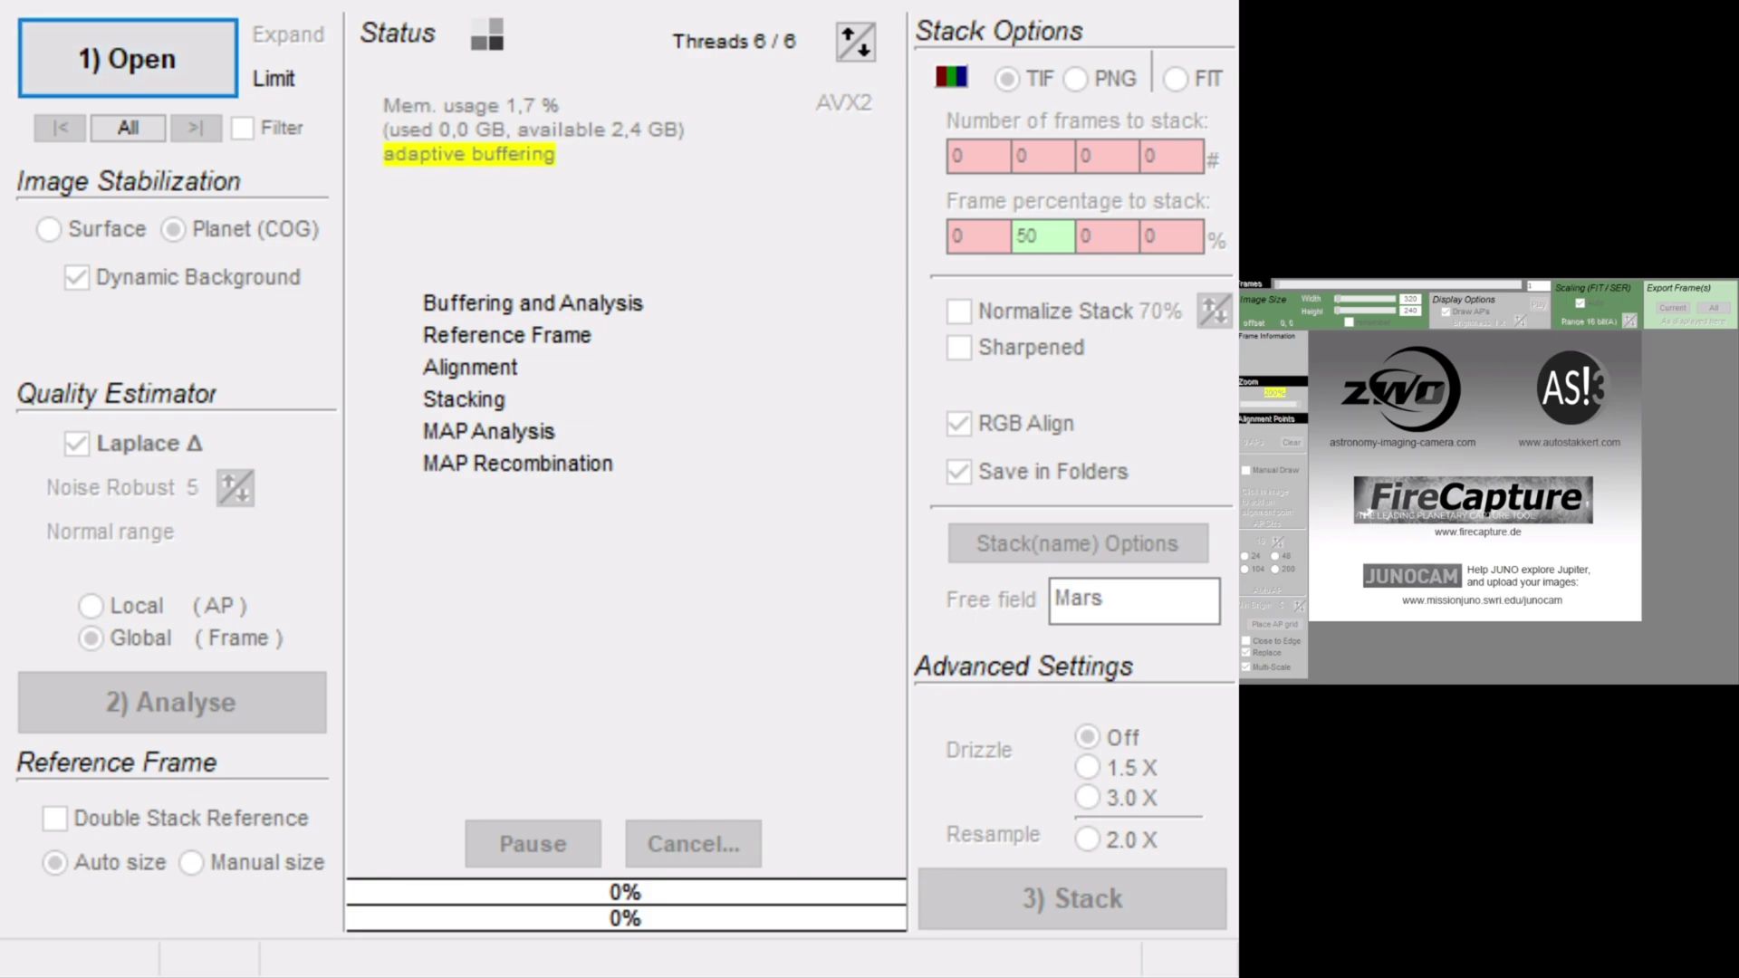
Bring up AutoStakkert!3's file-open dialog showing the Mars2 folder.
click(129, 52)
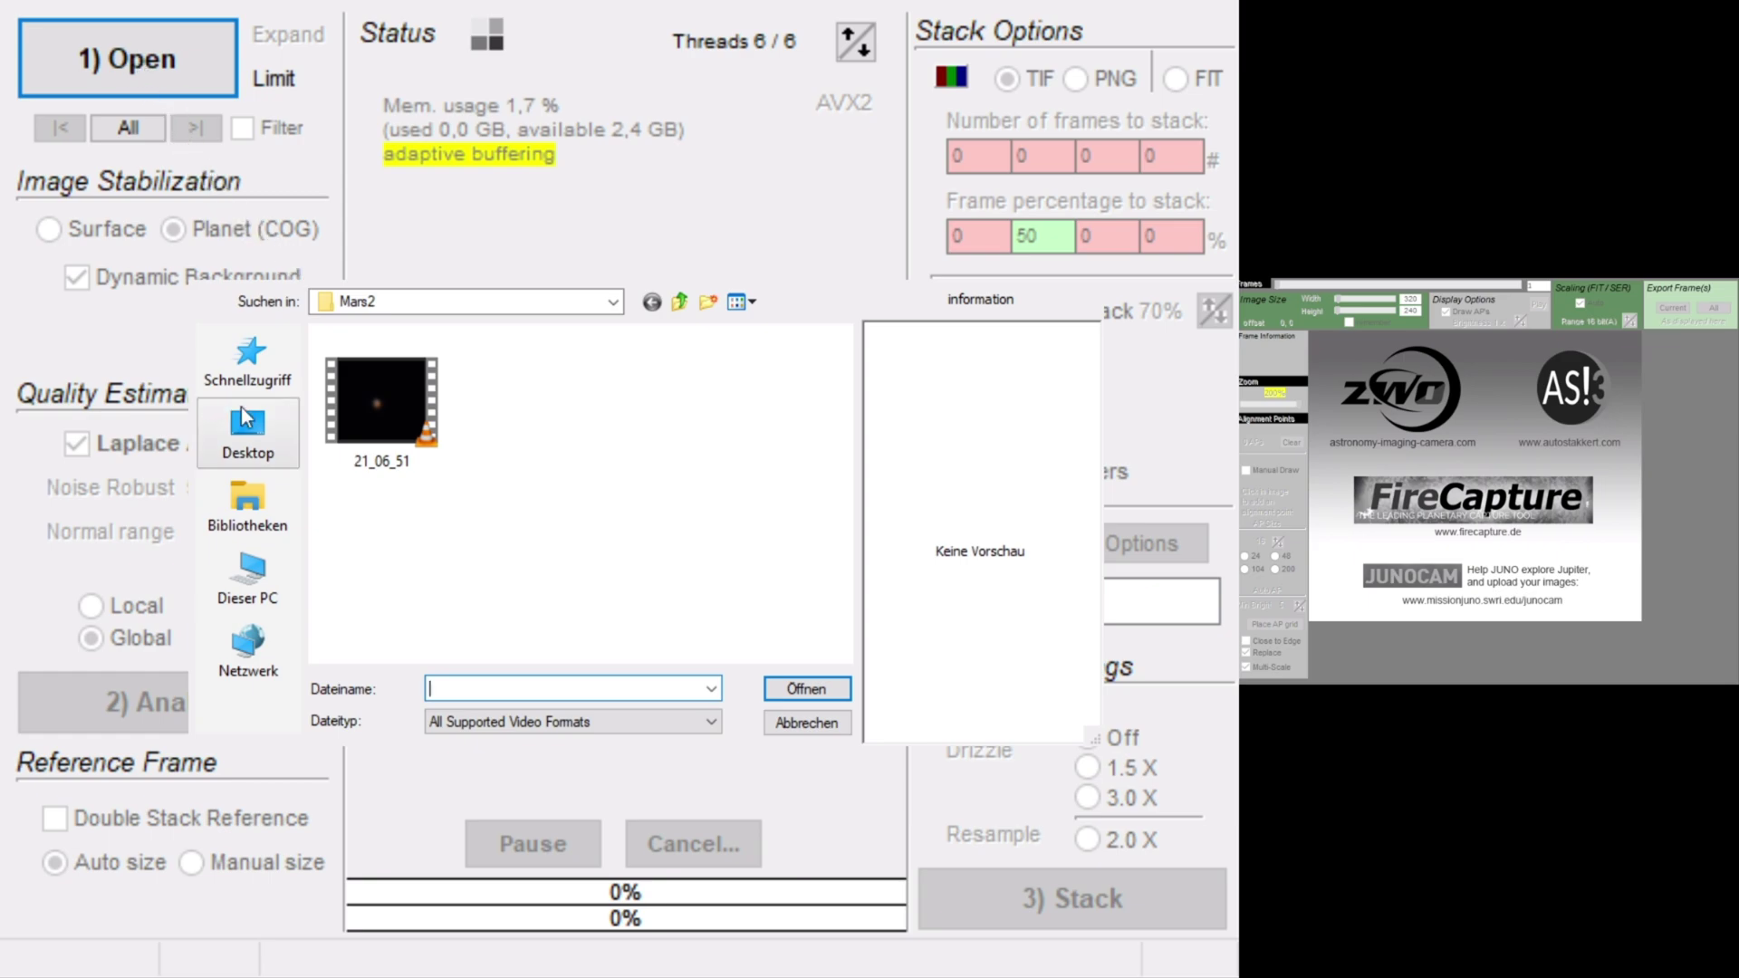
Load the 21_06_51 recording from the Mars2 folder into AutoStakkert!3.
click(393, 404)
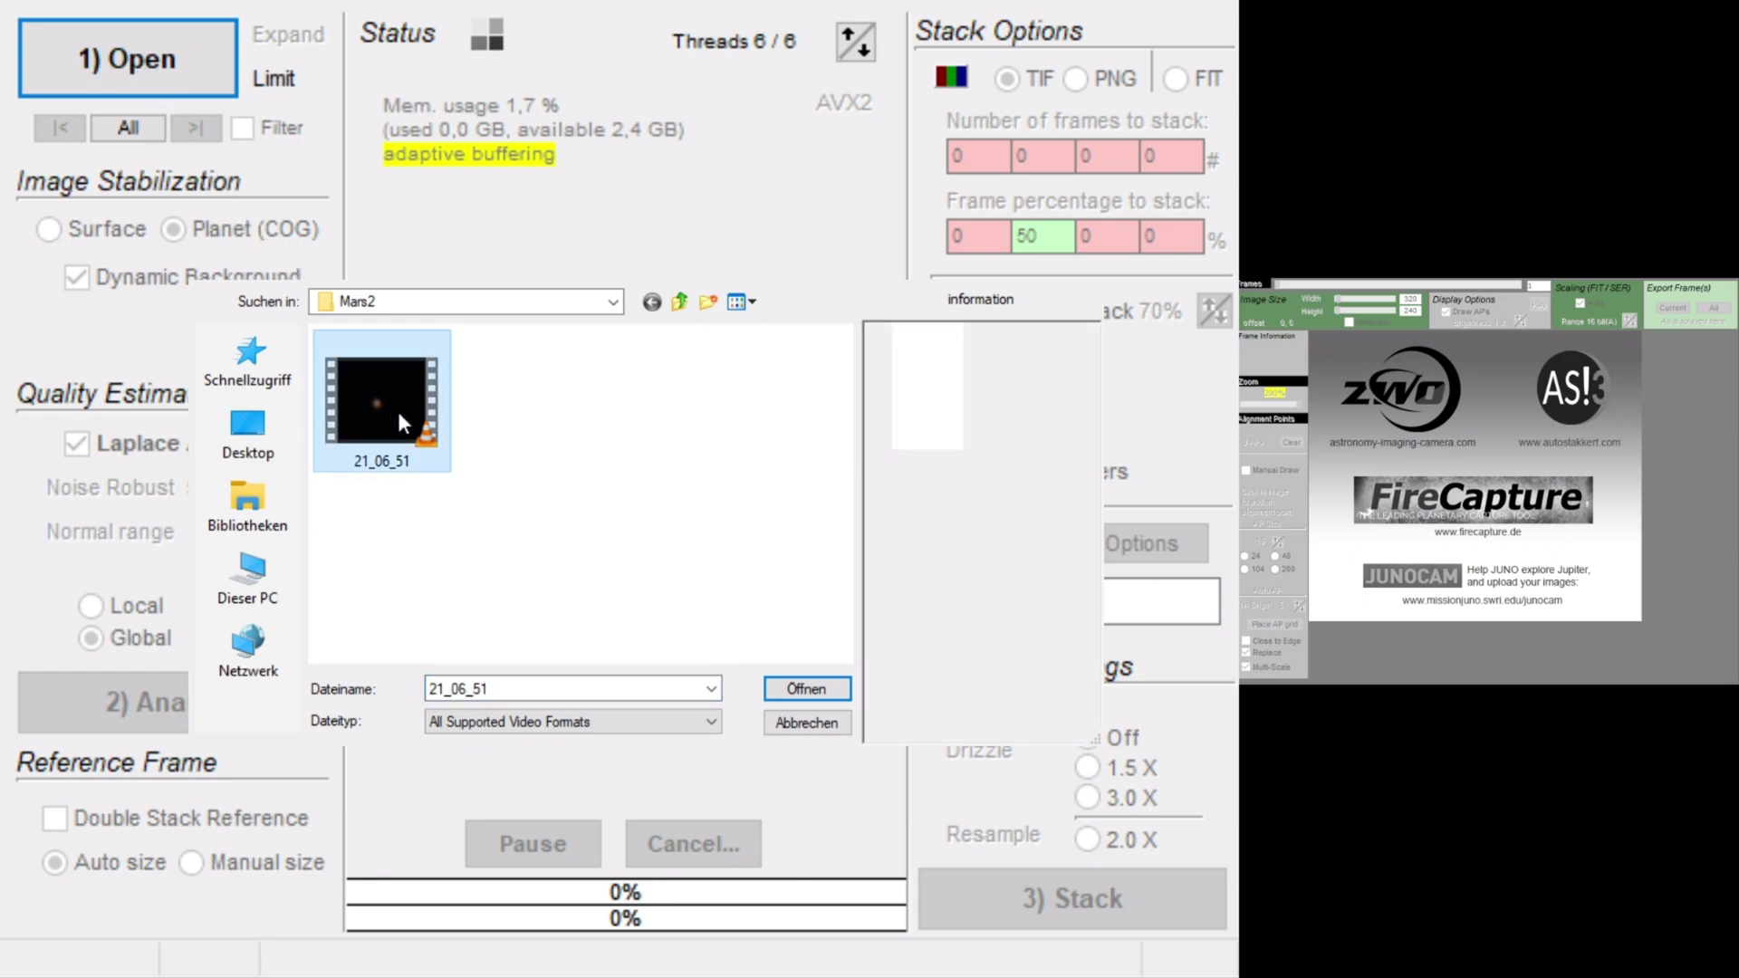
click(804, 690)
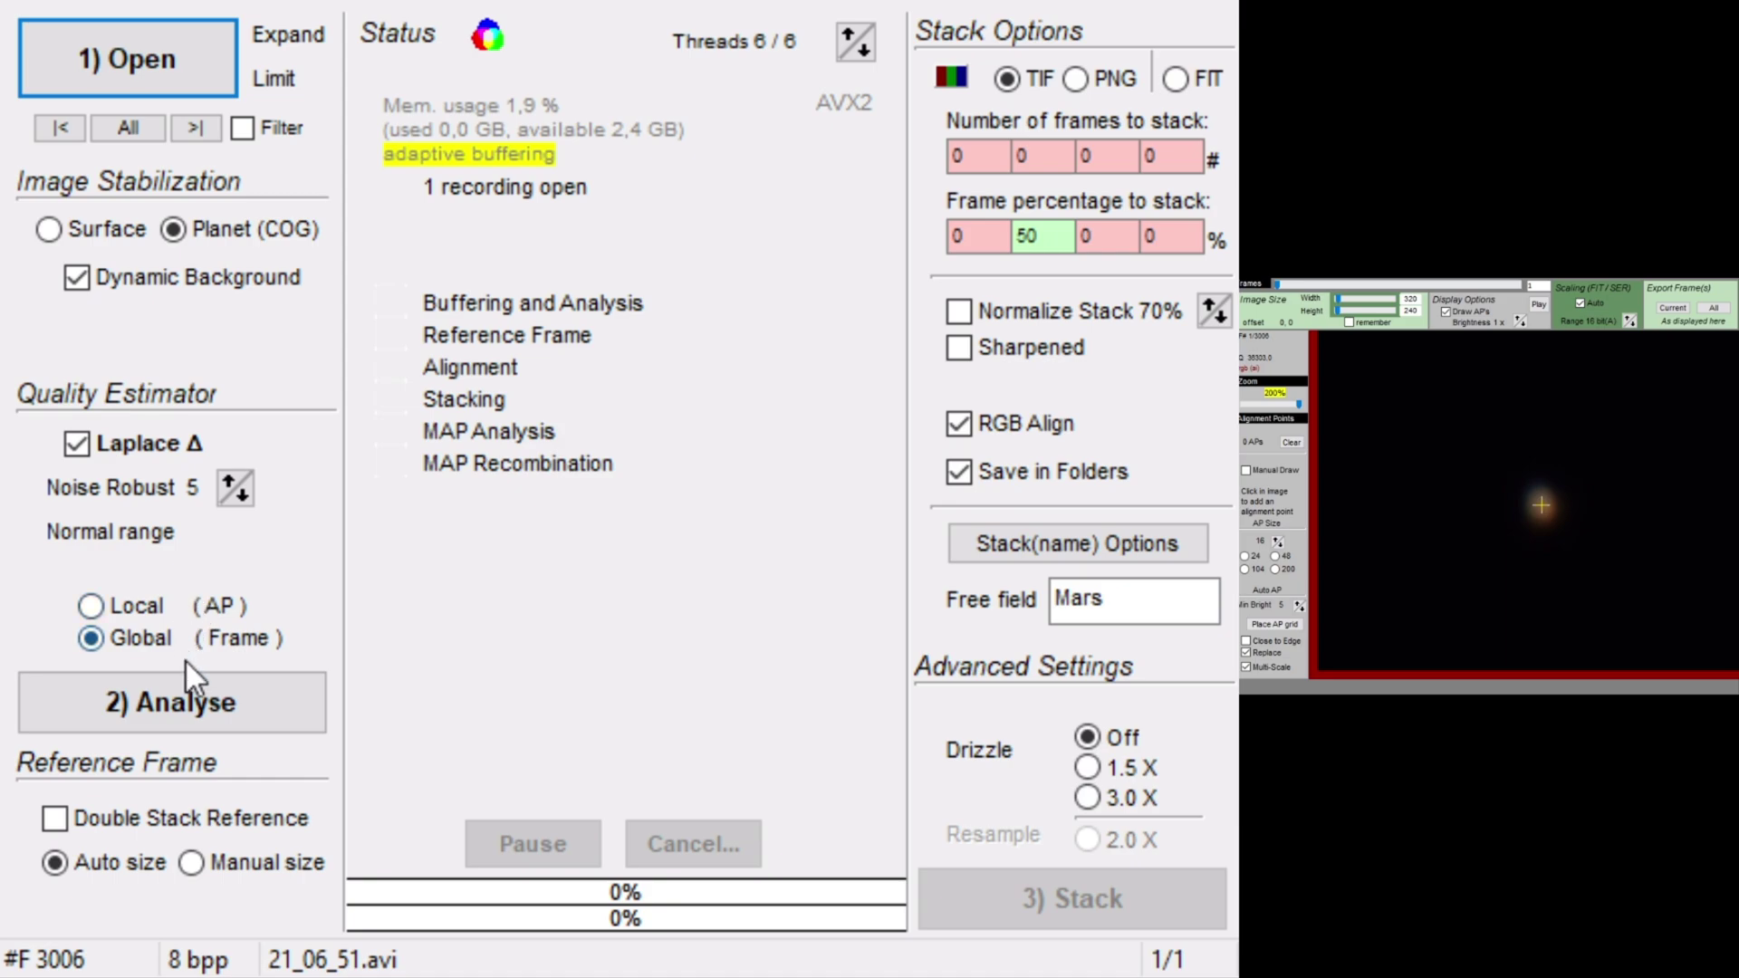
Run the frame analysis to produce a quality graph of all 3006 frames.
click(181, 708)
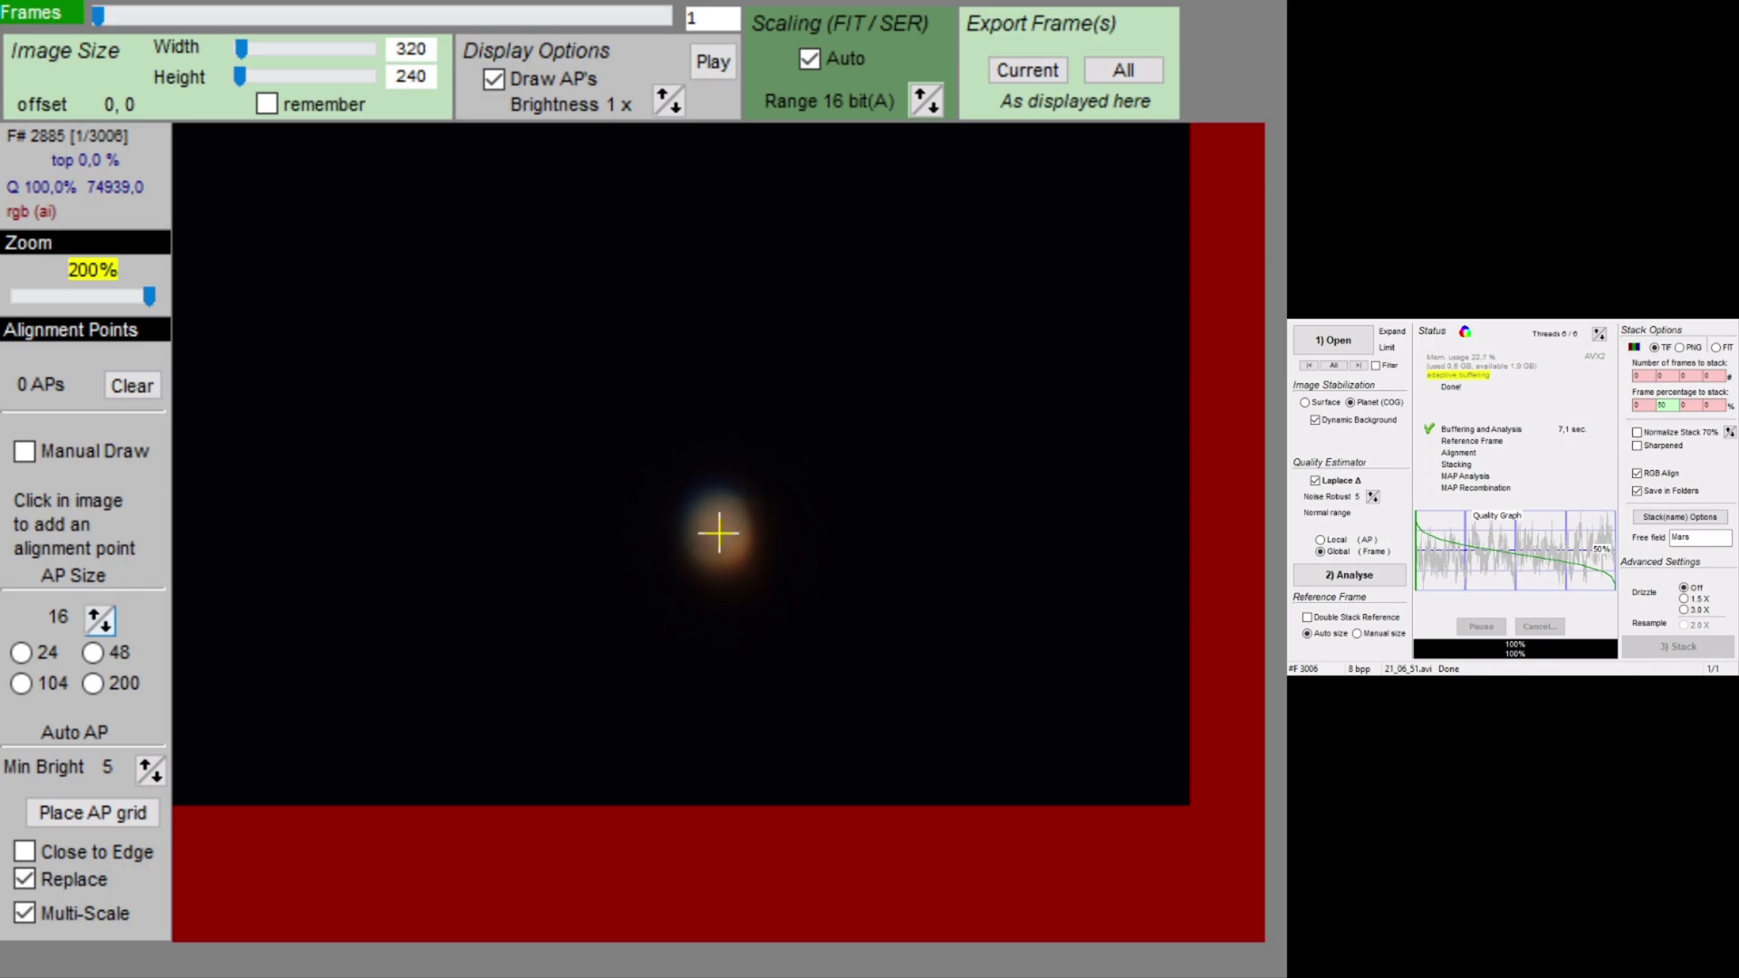
Place an alignment-point grid over Mars with AP size 24 and minimum brightness 5.
click(104, 623)
click(156, 772)
click(94, 813)
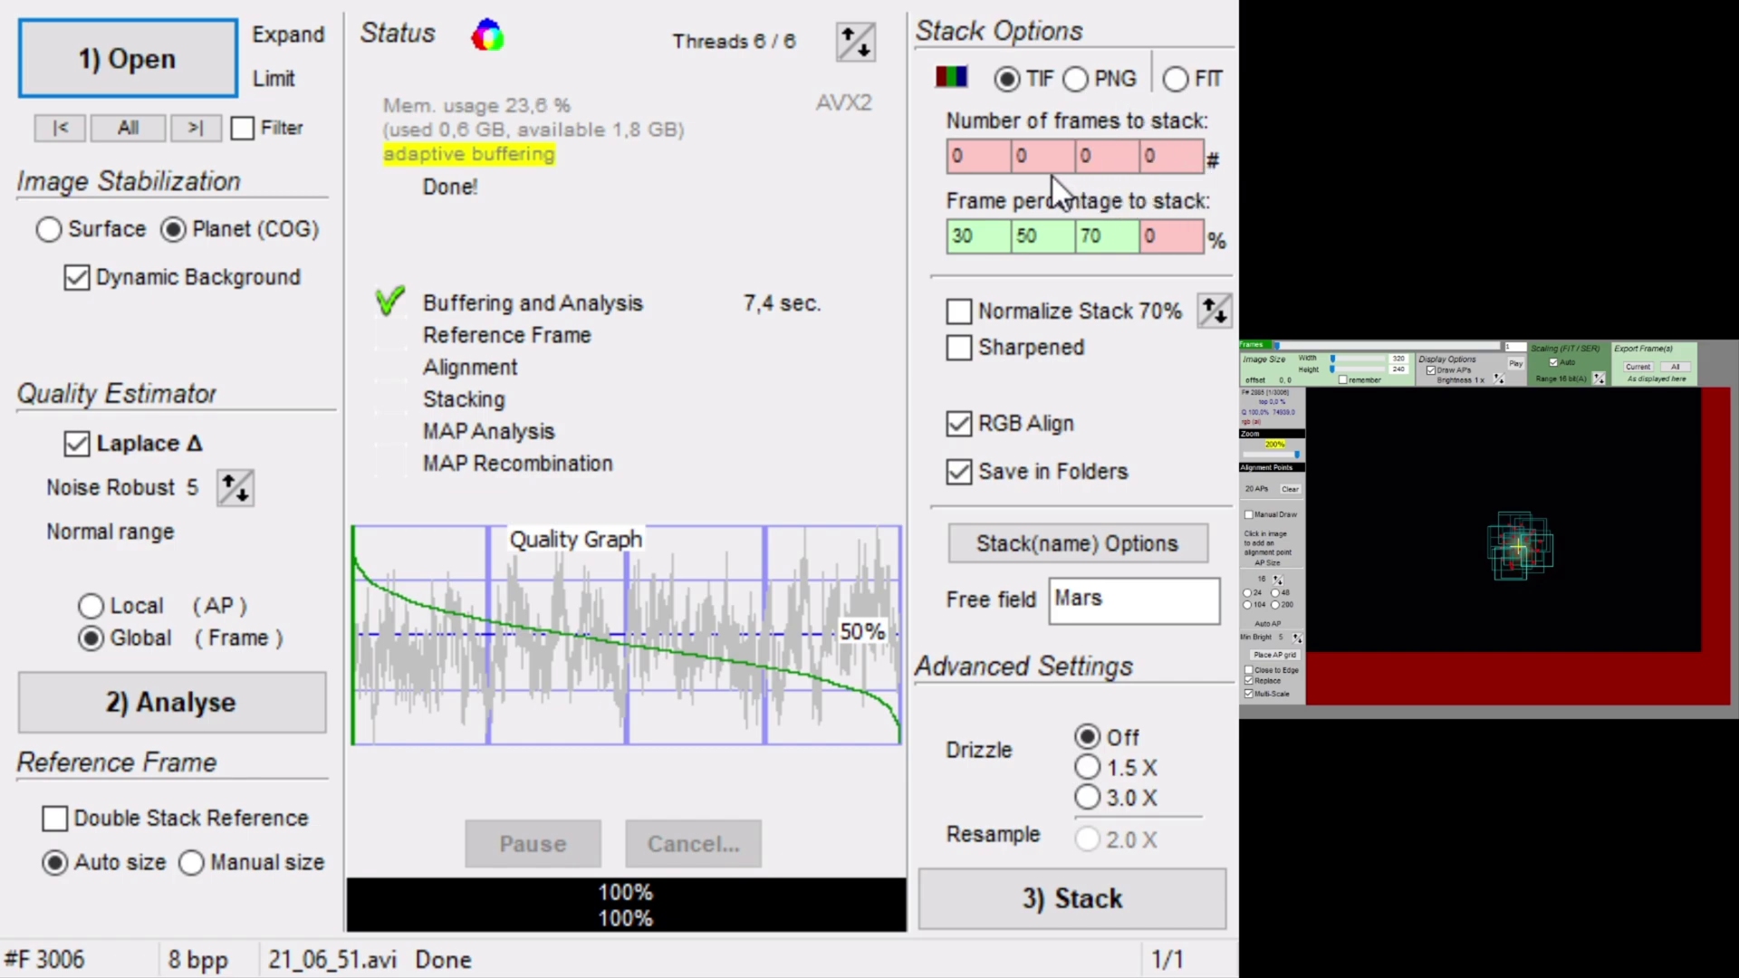
Check the 30, 50 and 70 percent frame-count entries.
click(974, 159)
double_click(1032, 239)
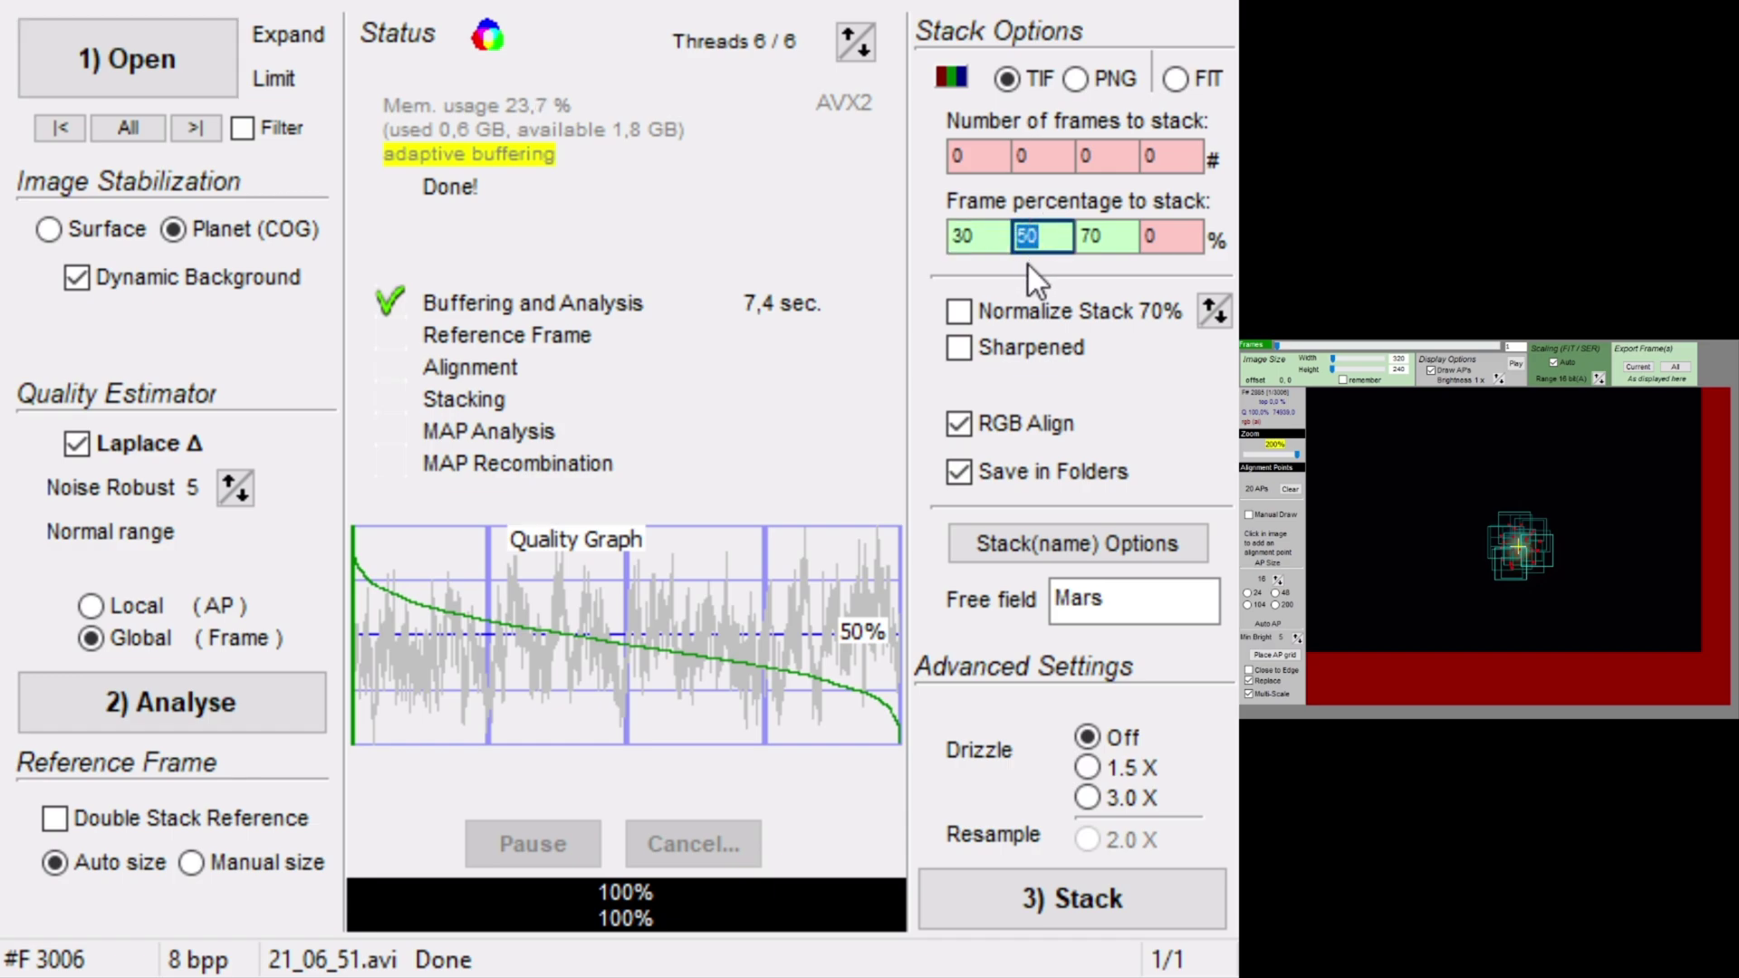
click(1051, 239)
Keep Mars as the output name tag and start stacking.
click(1104, 612)
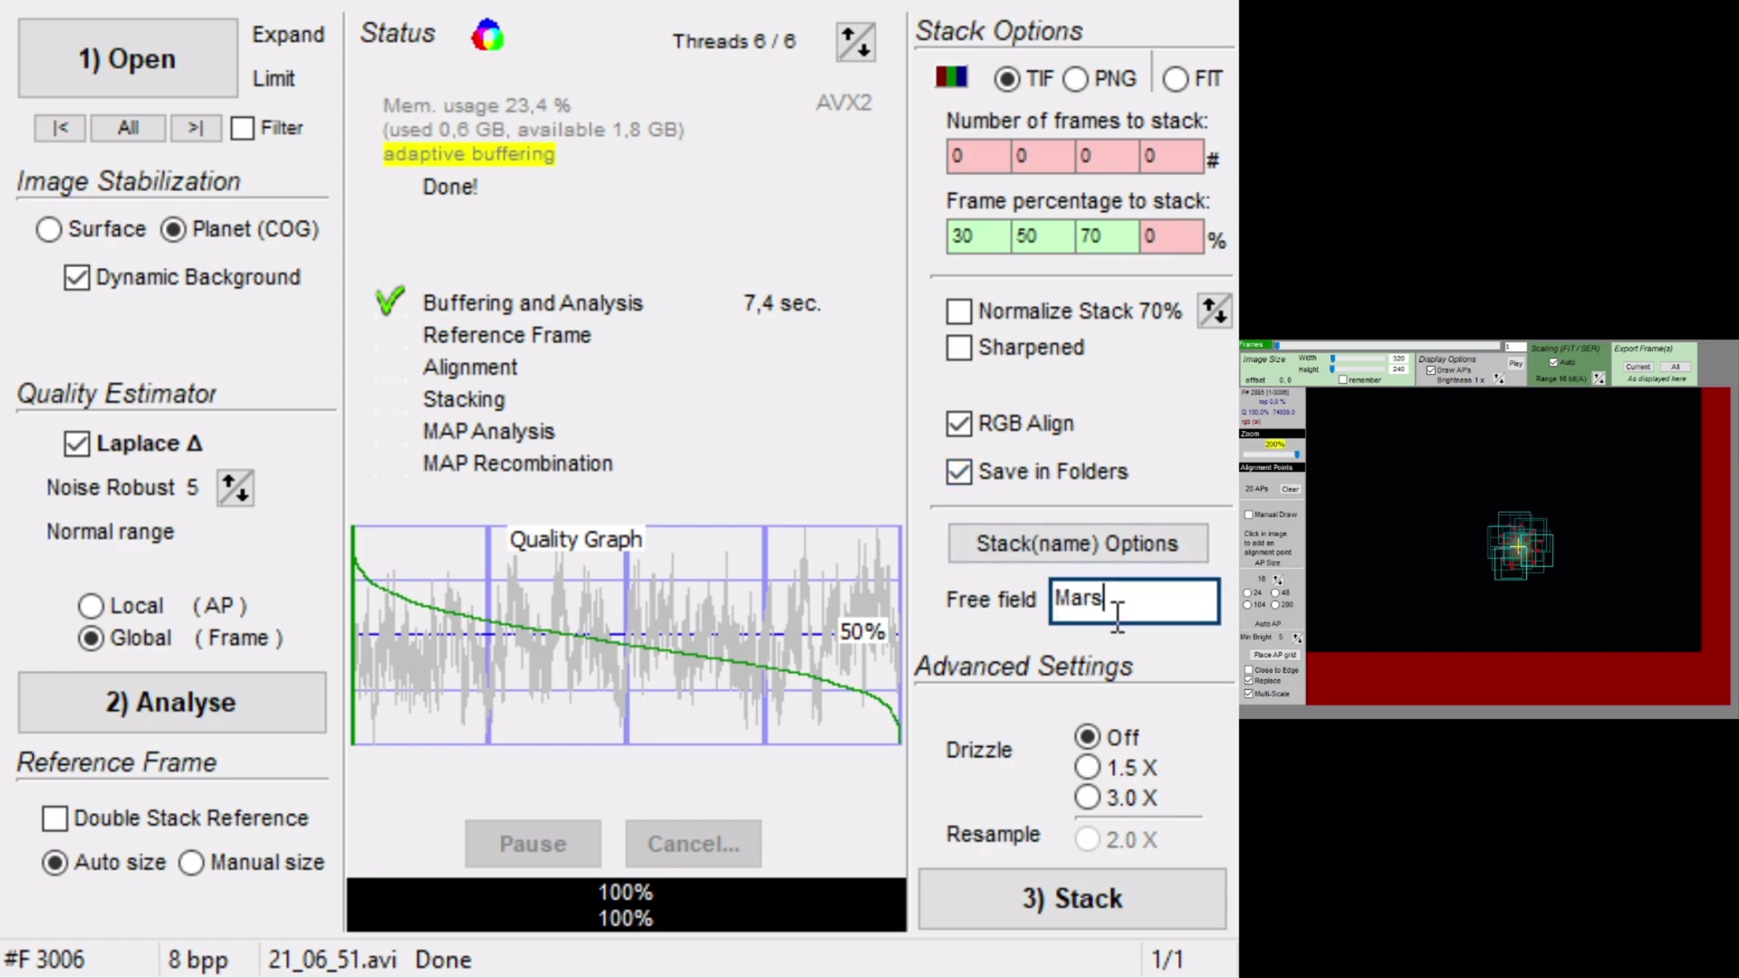
drag(1117, 619, 1037, 616)
click(1103, 625)
click(1046, 900)
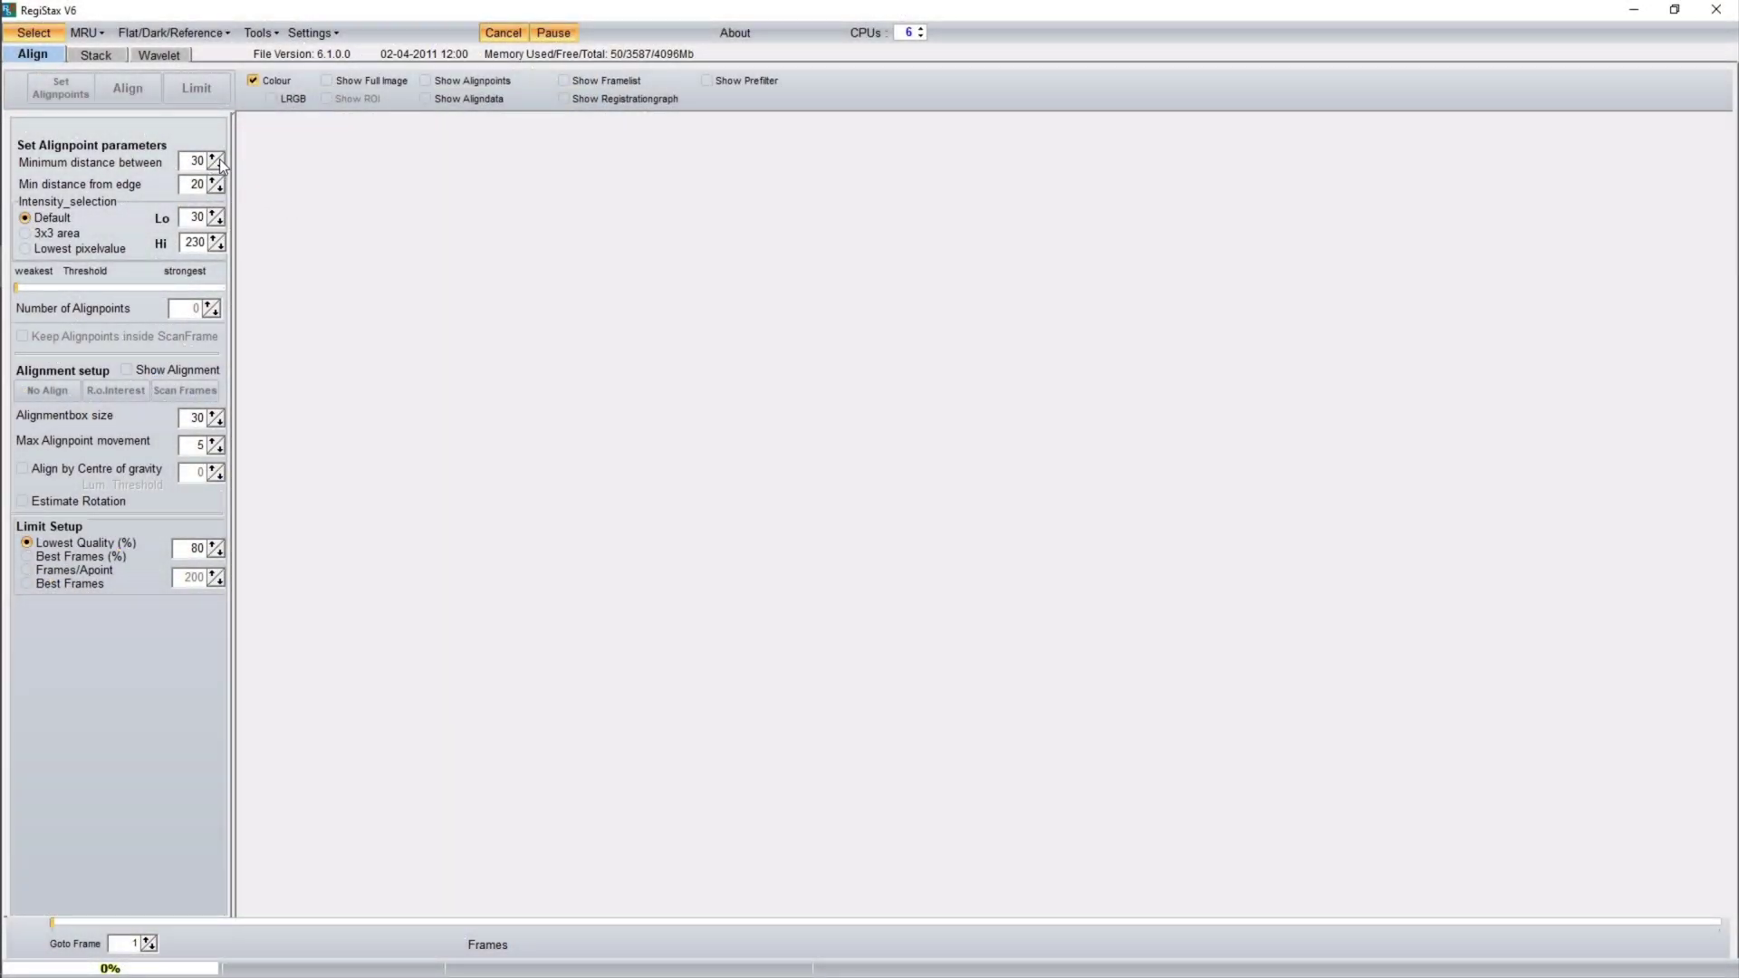
Load Mars.tif from Mars2 into RegiStax 6 and show the full image.
click(45, 35)
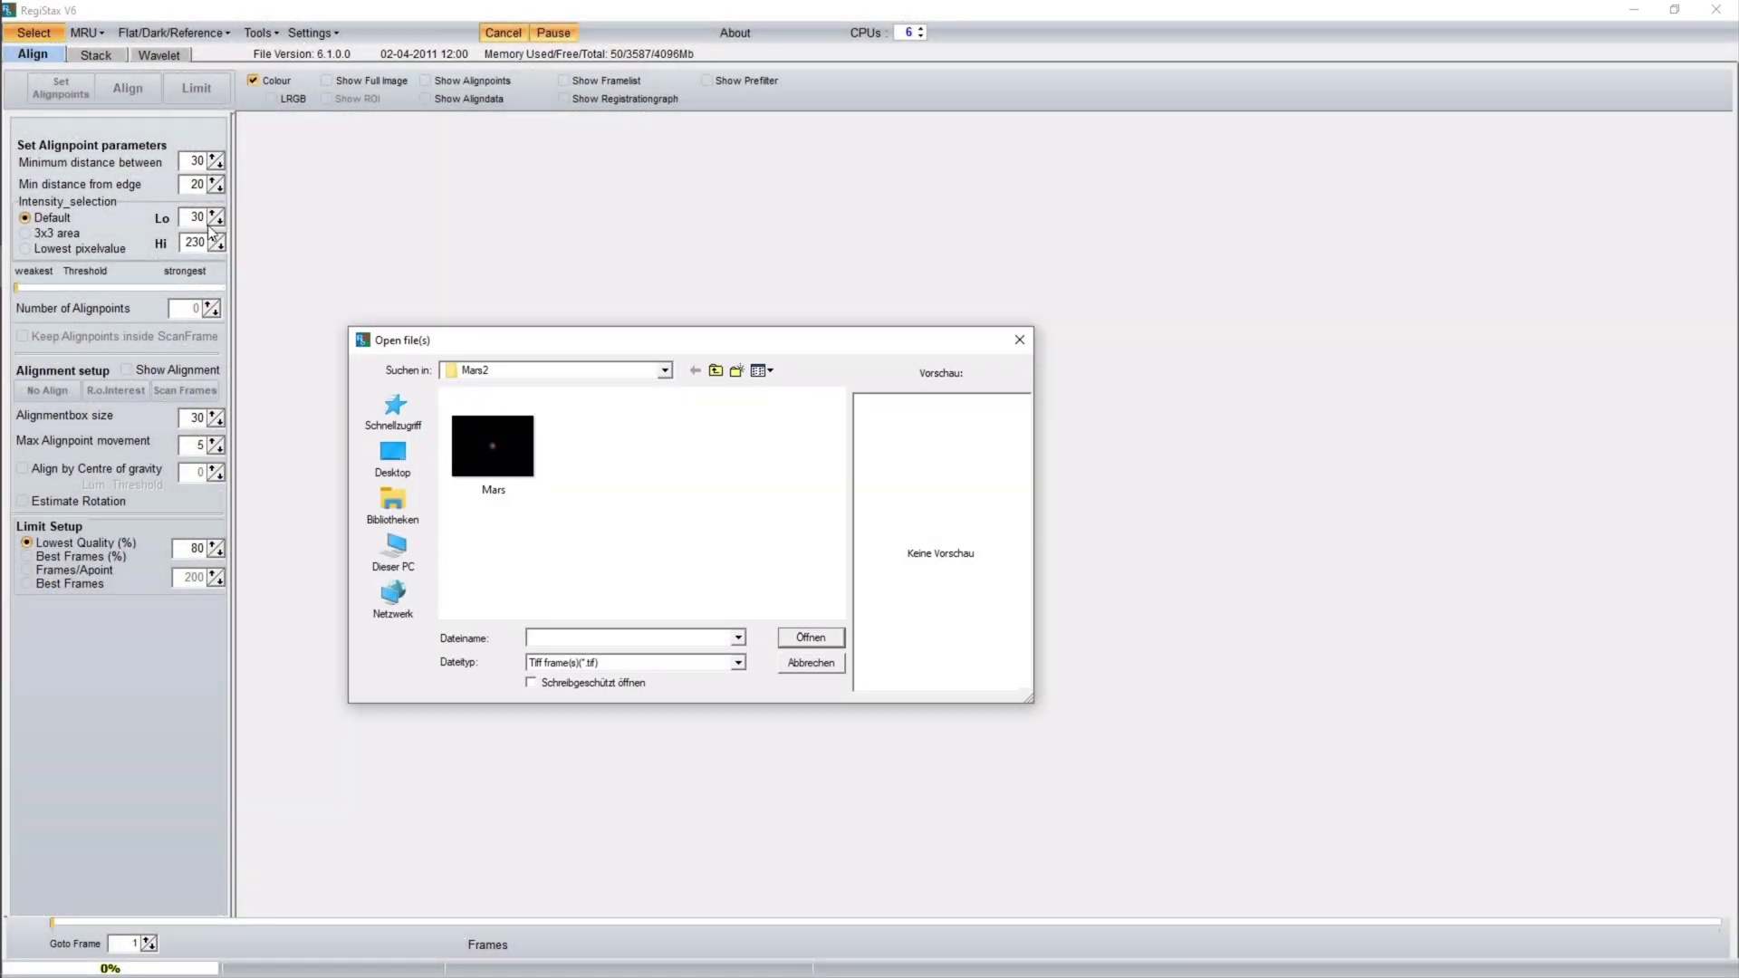
click(502, 428)
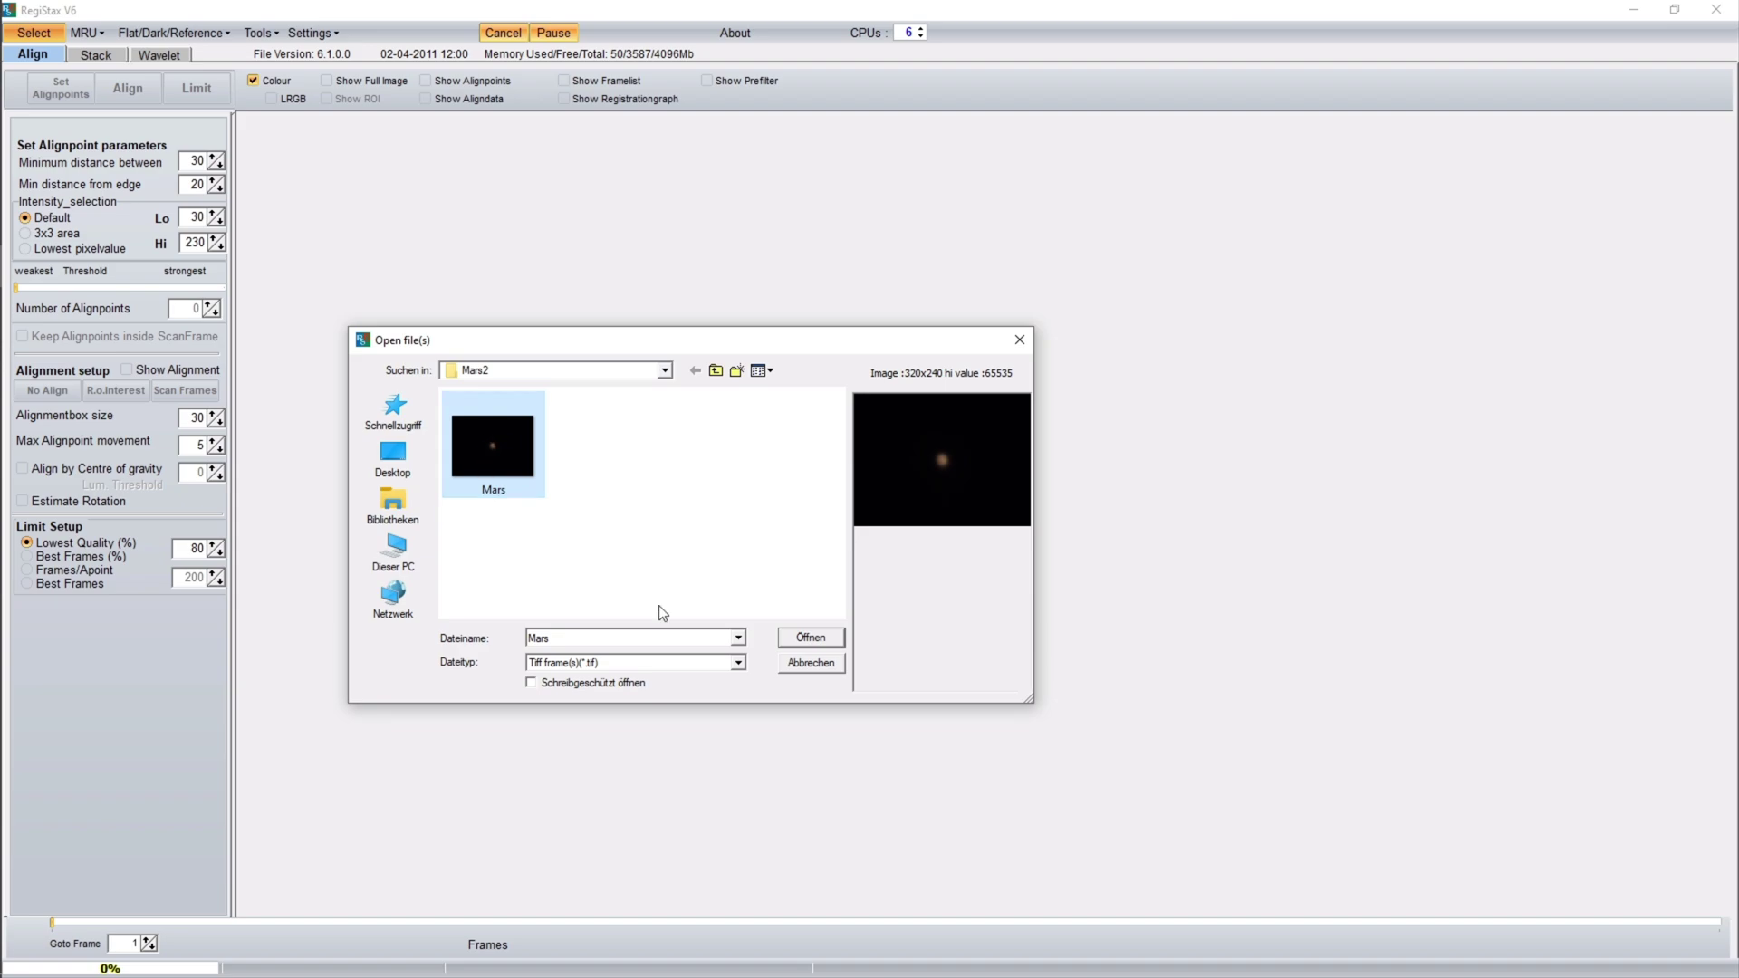
click(815, 639)
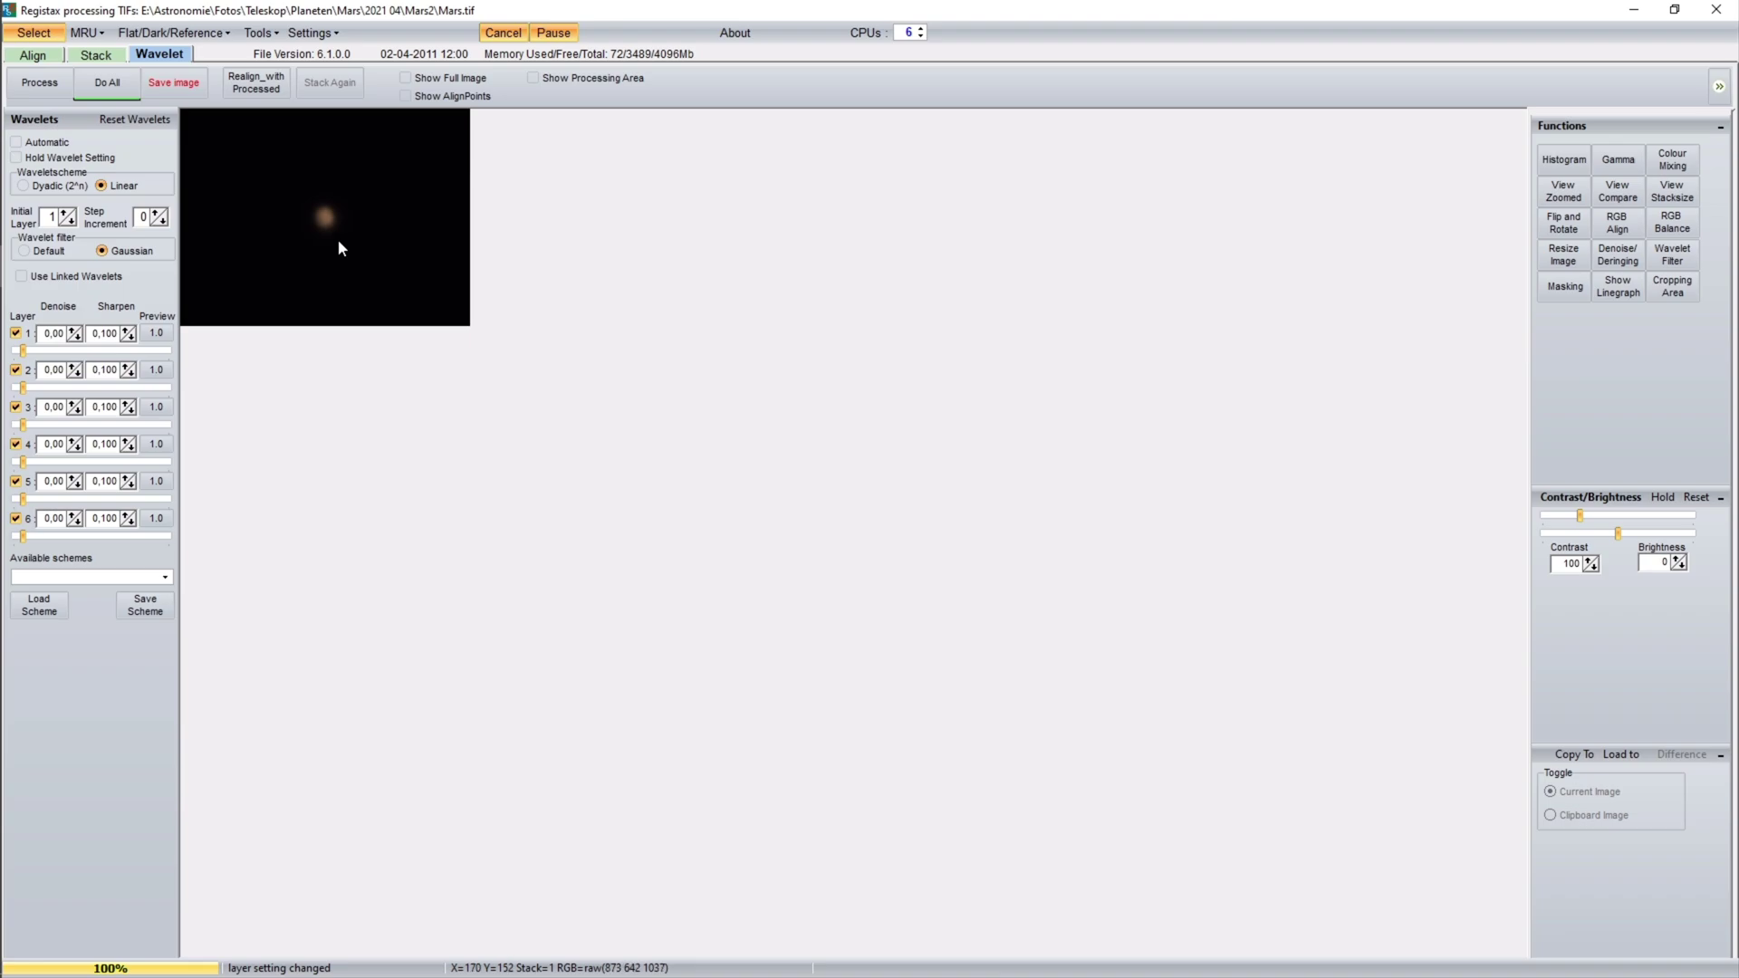
click(422, 77)
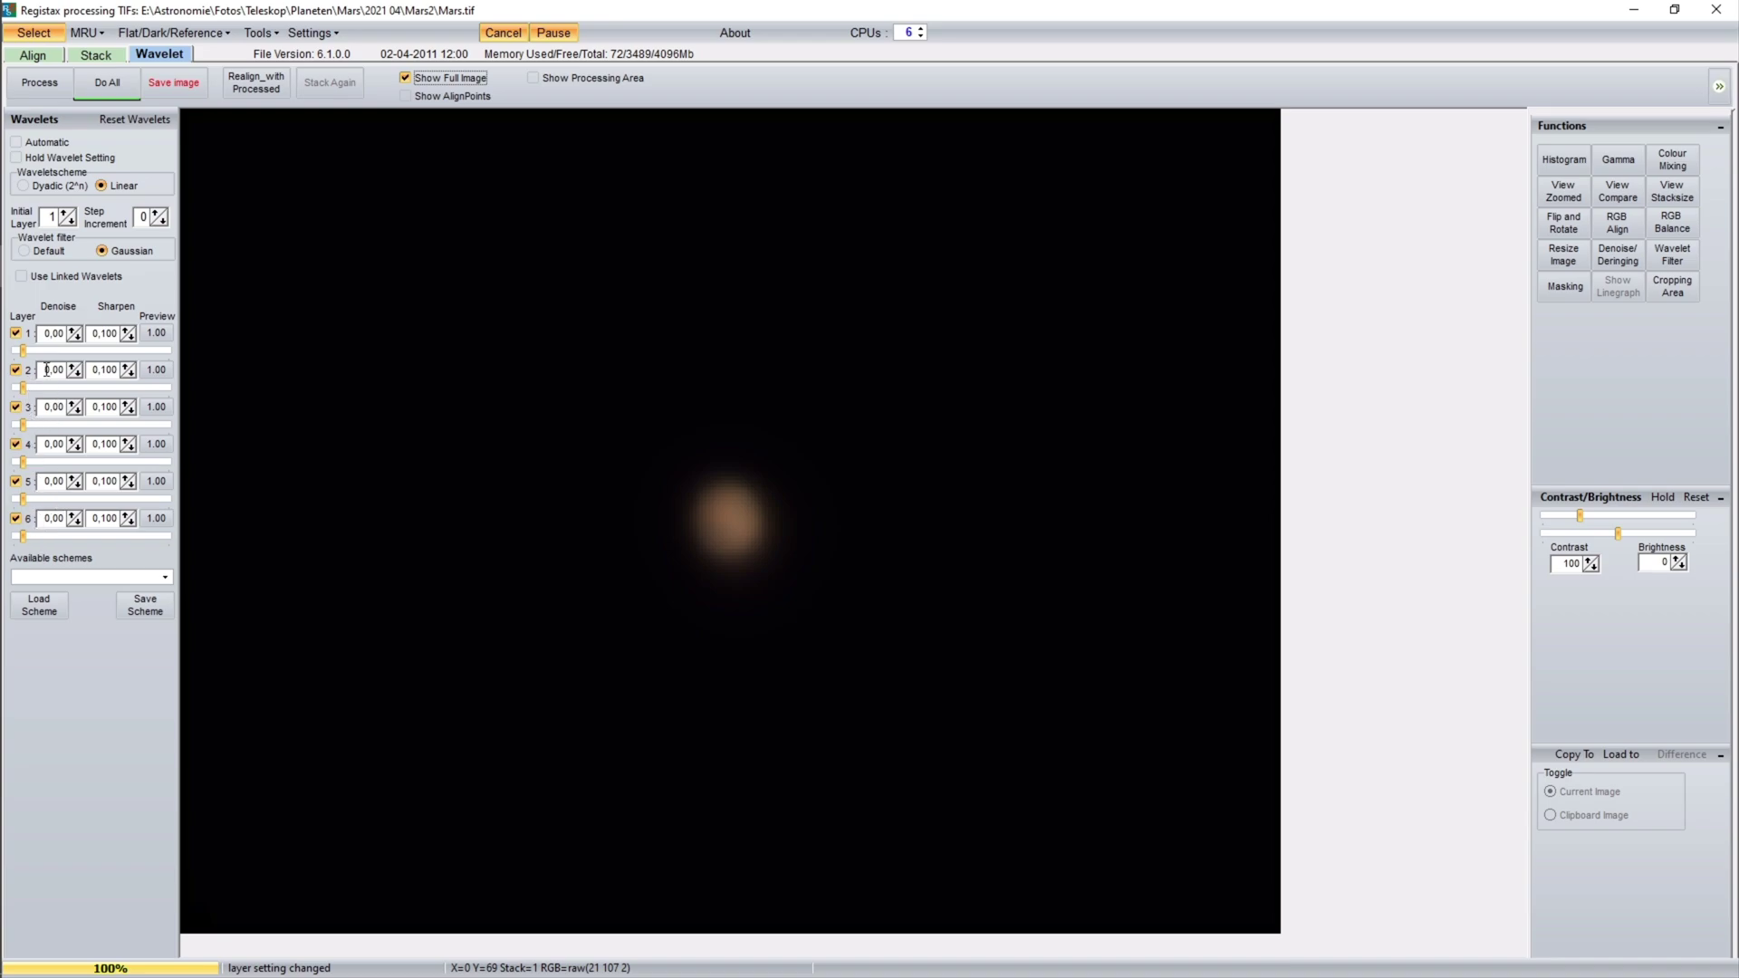
Raise wavelet layers 1 and 6 sharpening and add light denoising to layer 1.
drag(23, 351, 104, 352)
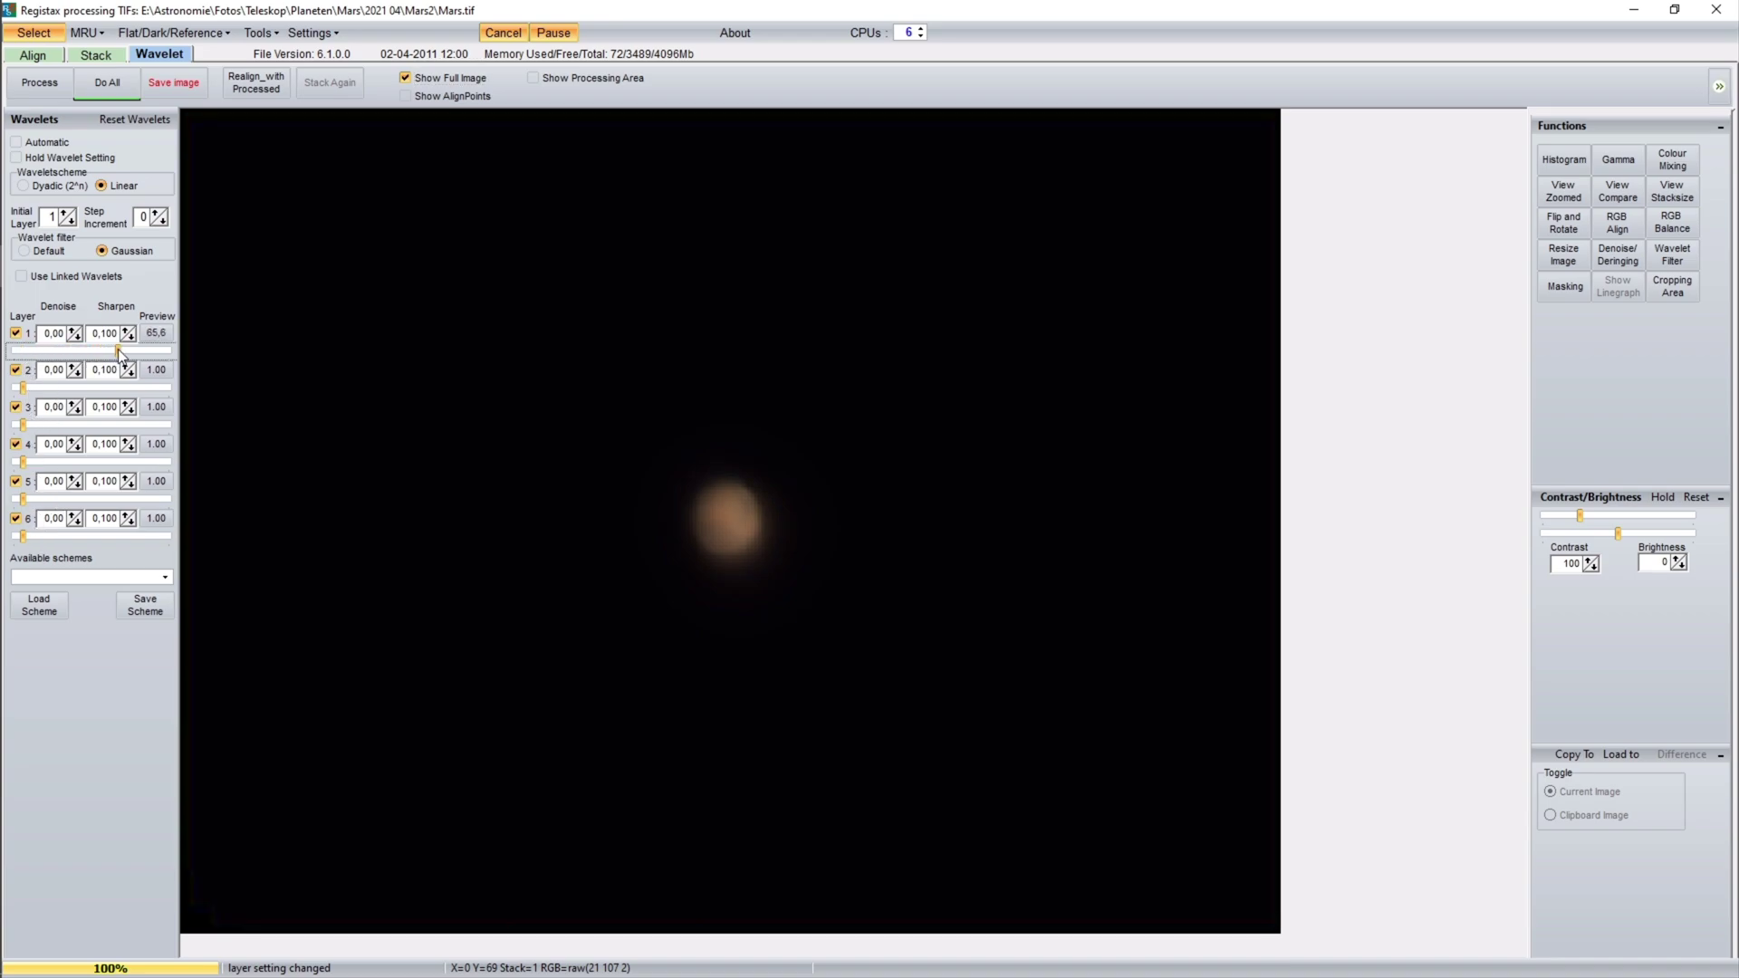
click(126, 333)
click(74, 332)
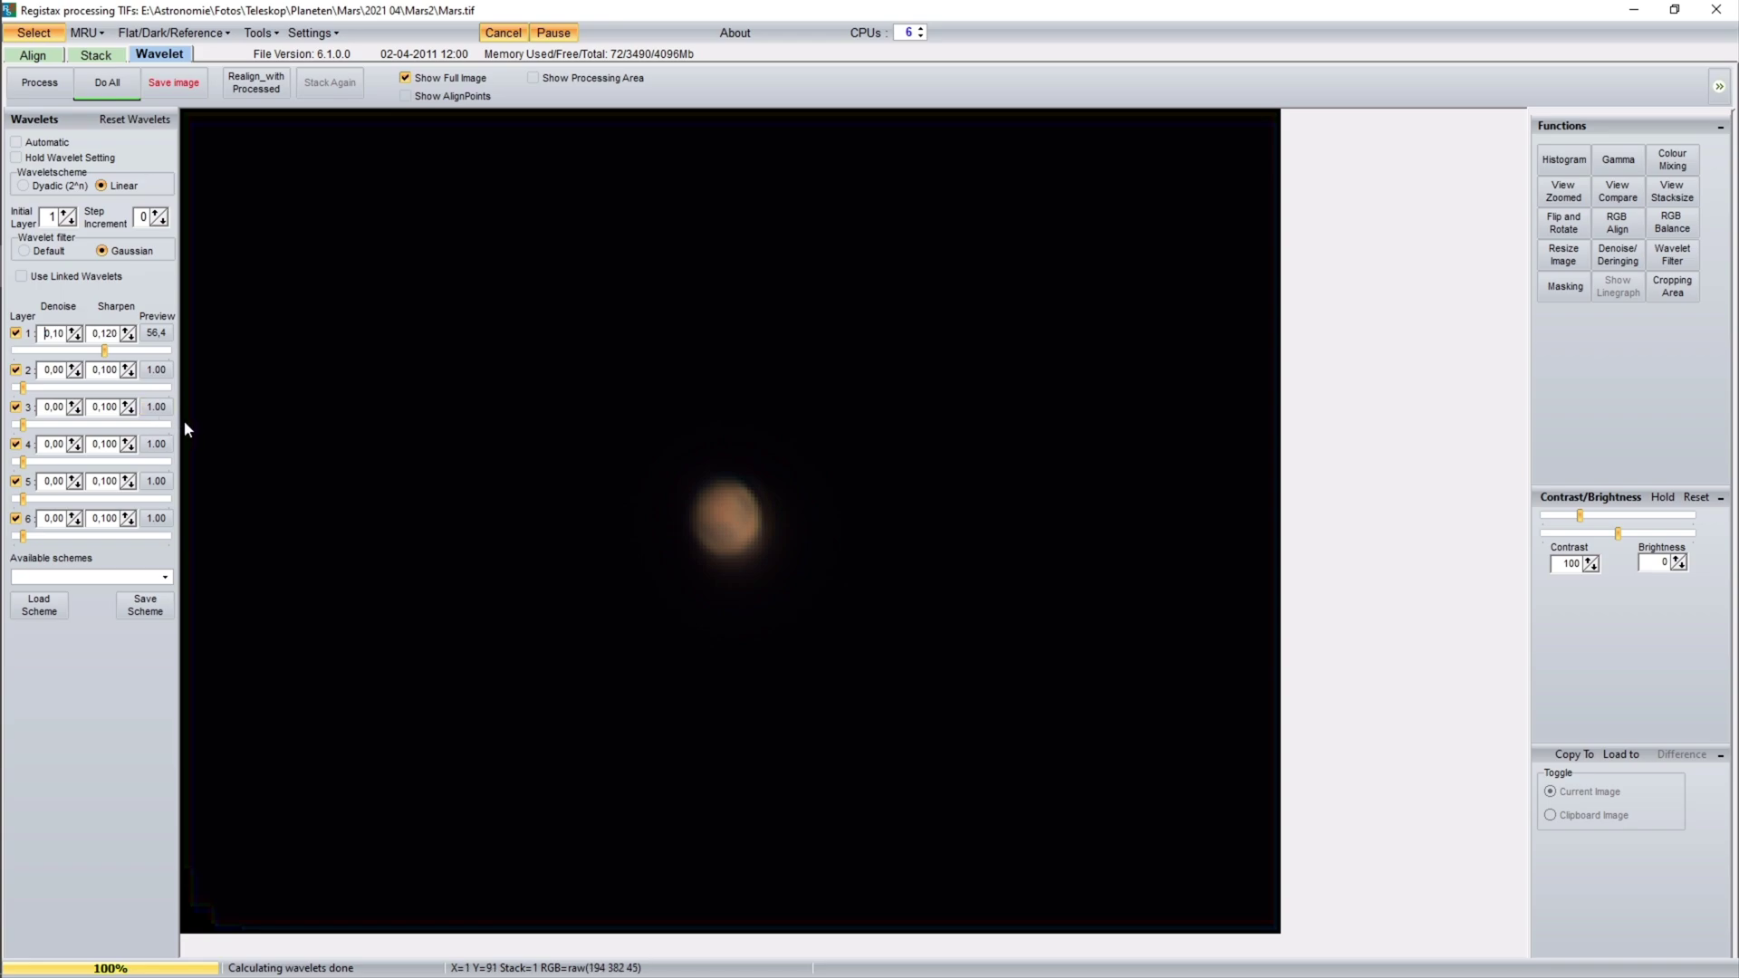
drag(104, 350, 108, 351)
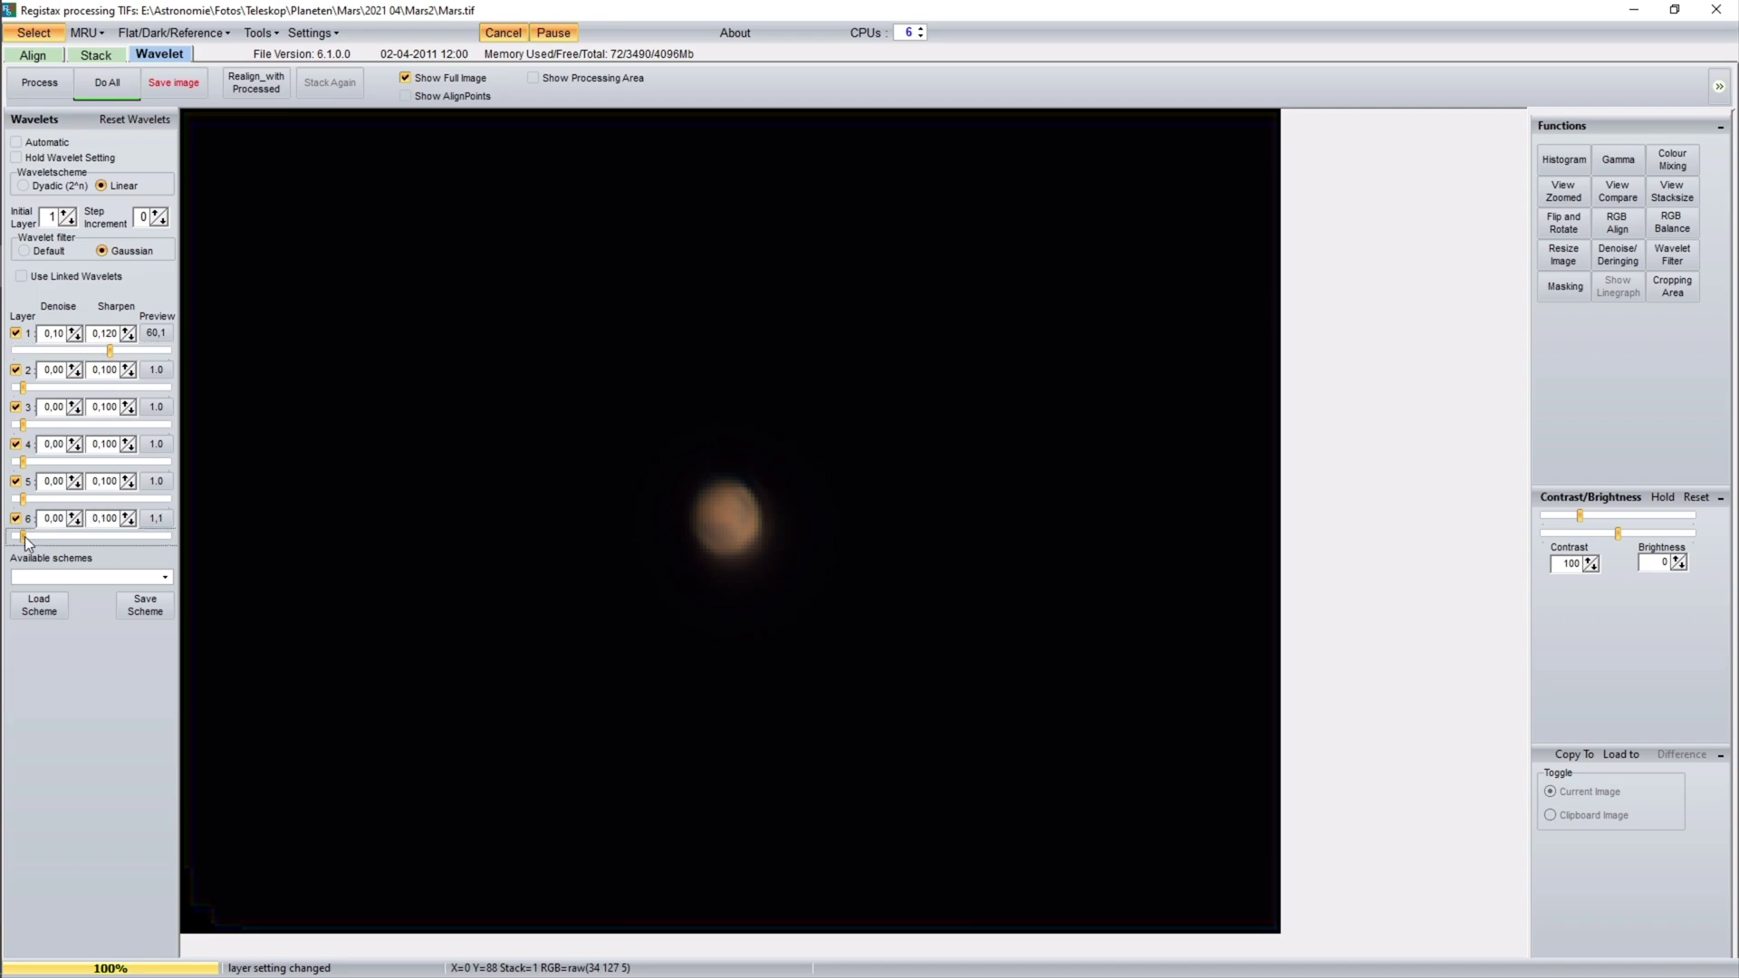
drag(23, 536, 107, 534)
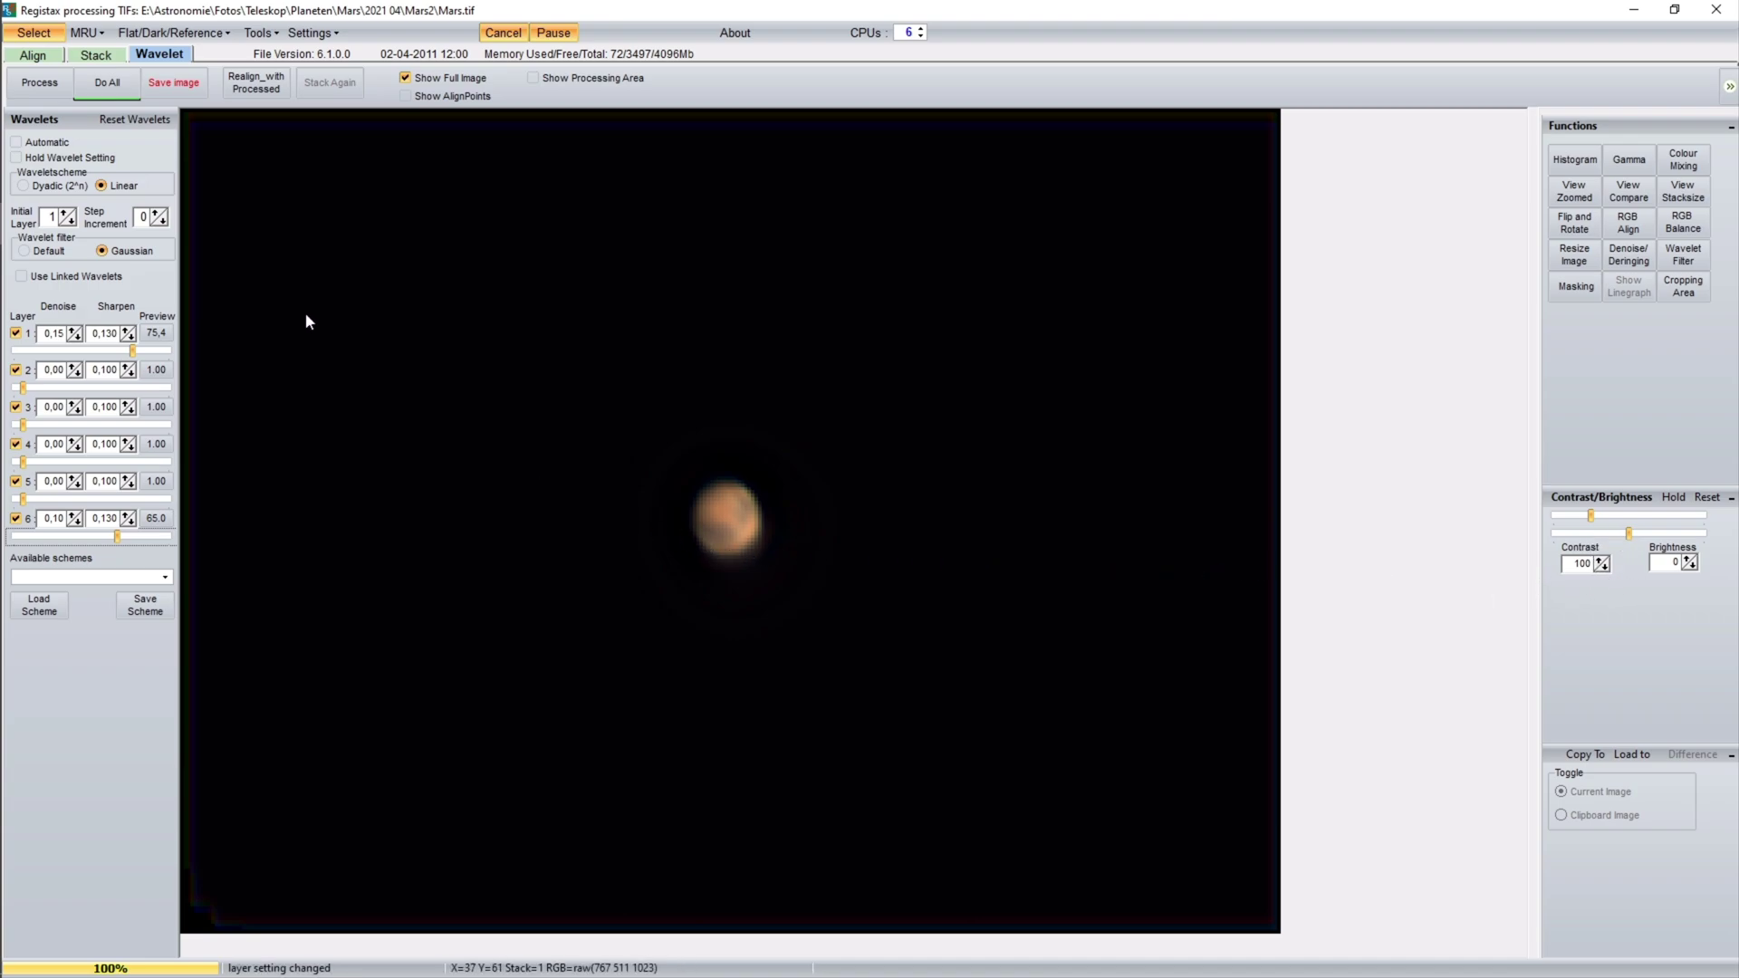
Save the sharpened image as 16-bit RGB TIFF 'Mars1' in Mars2.
click(177, 84)
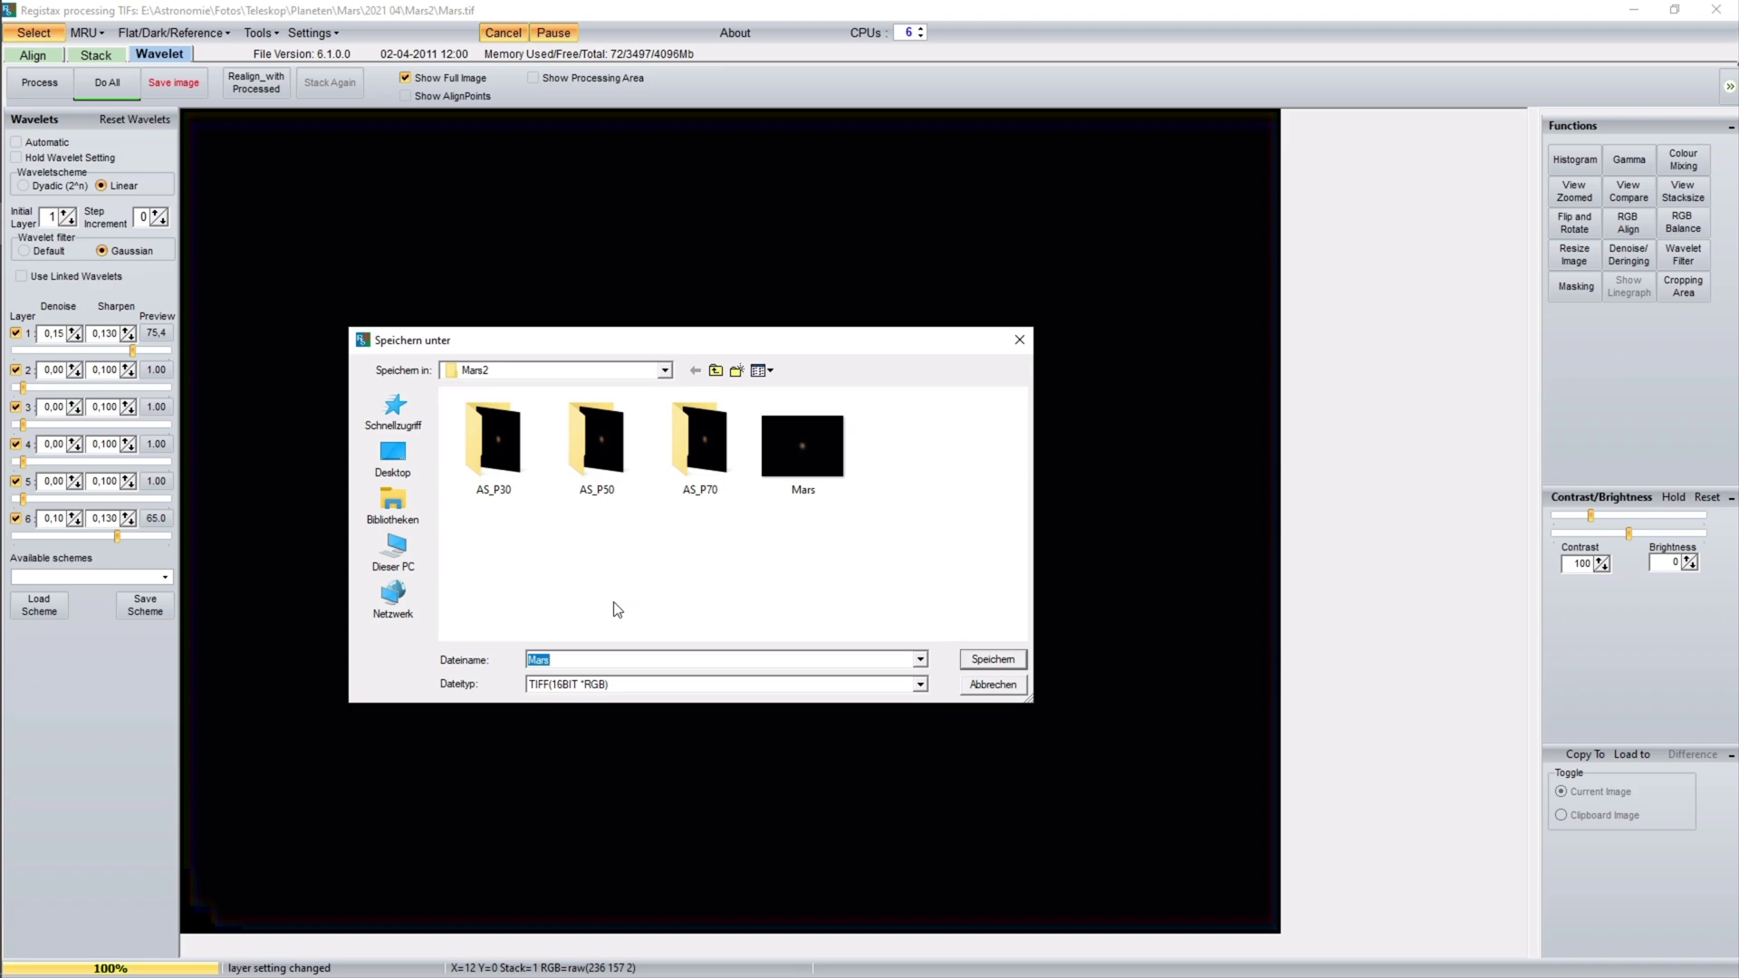
click(870, 661)
text(1)
click(992, 659)
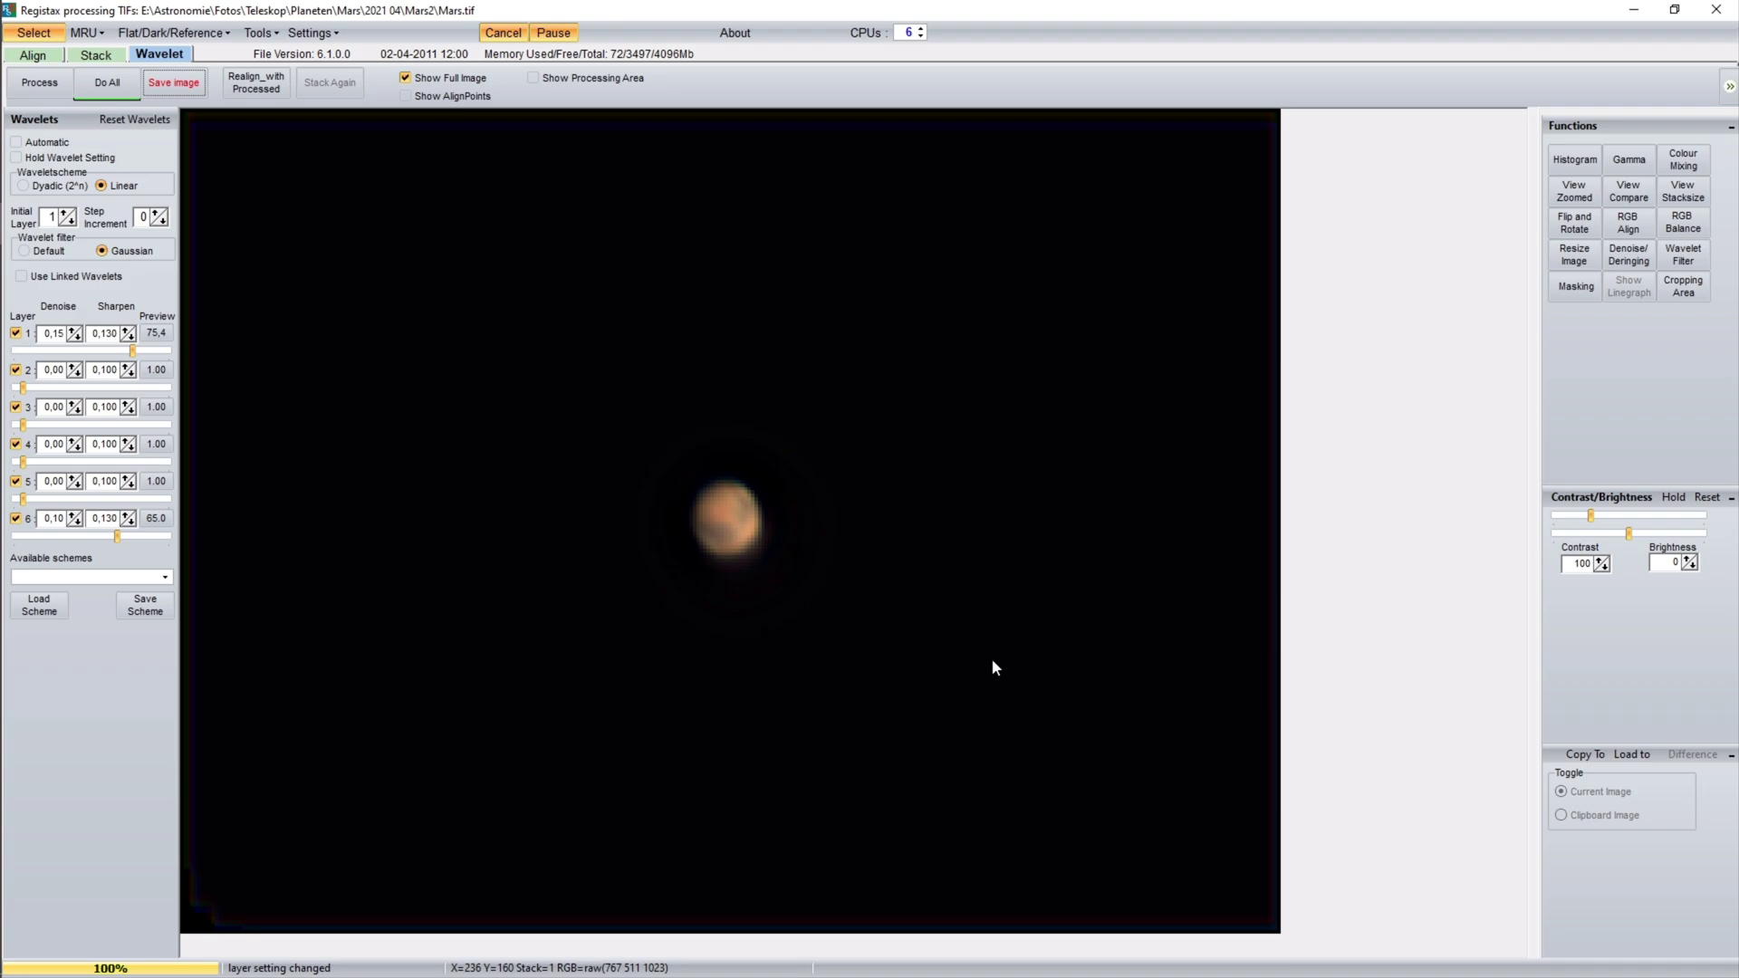